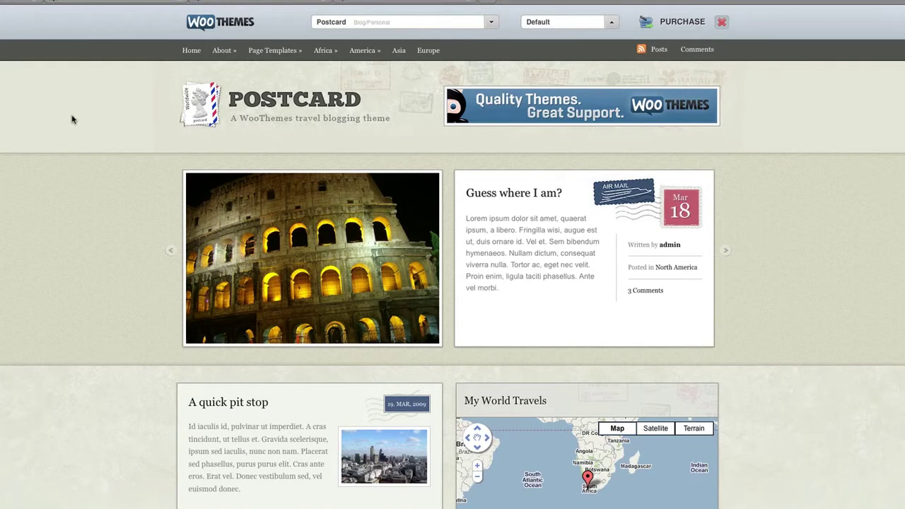
- Preview the Postcard demo in the Black colour style, then switch it back to Default
click(612, 24)
click(554, 163)
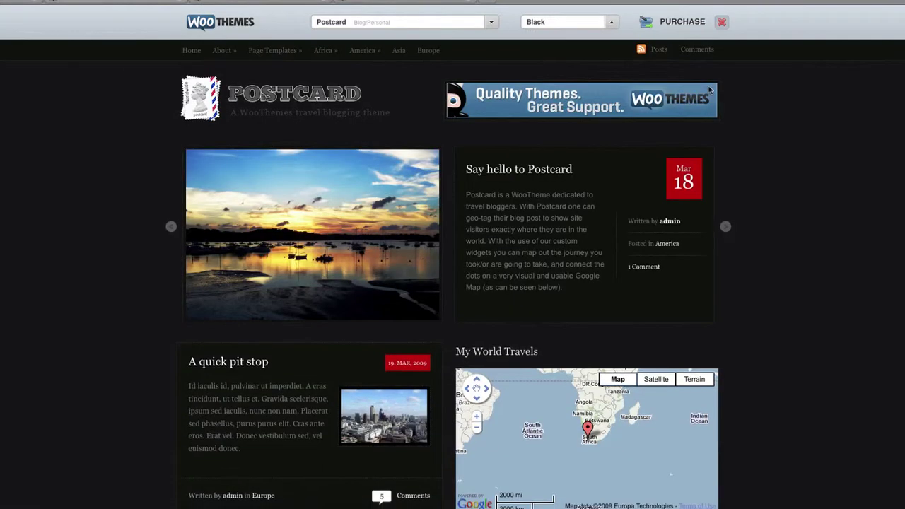
click(615, 23)
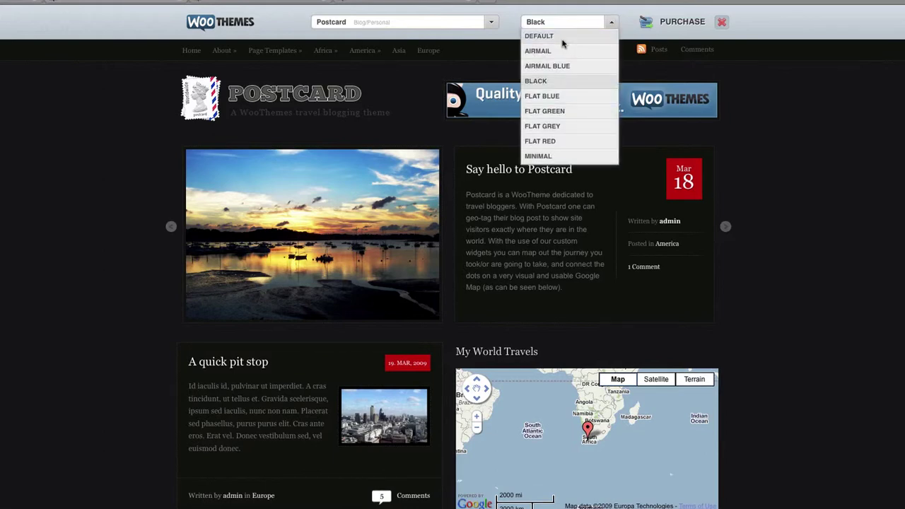
click(562, 40)
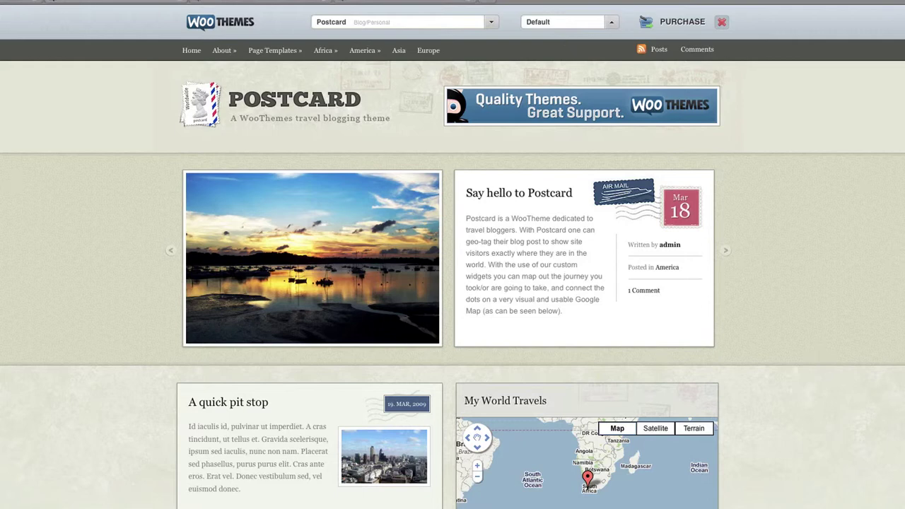
- Flip the featured slider to the next post and back to 'Say hello to Postcard'
scroll(453, 274, down, 3)
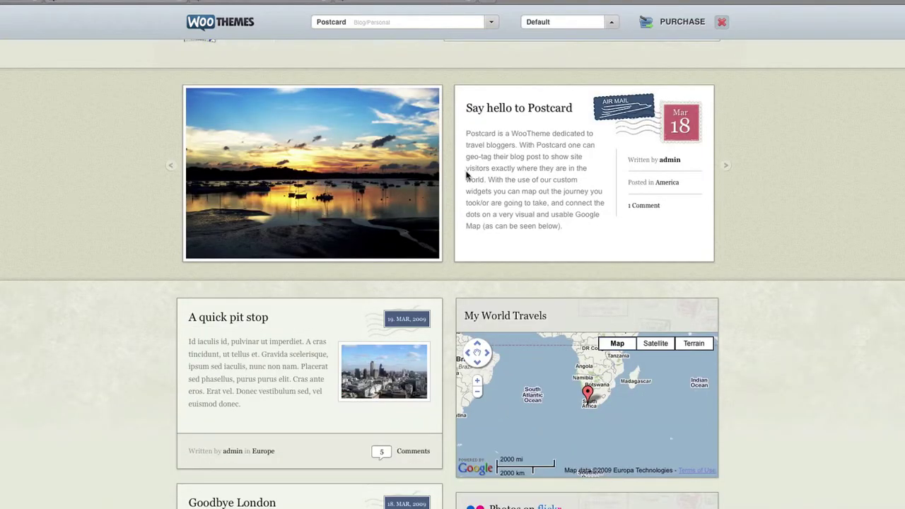
click(726, 168)
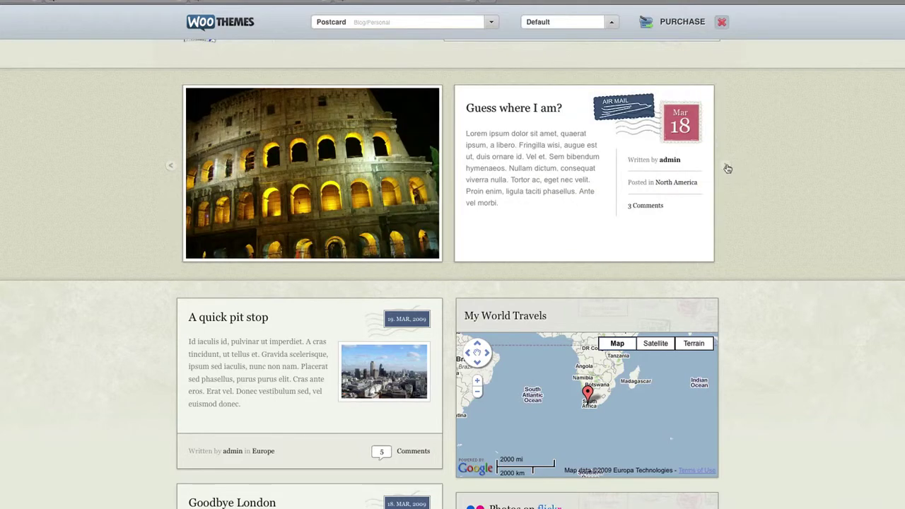
click(728, 168)
- Pan the My World Travels map north to bring North Africa and Europe into view
scroll(474, 170, down, 3)
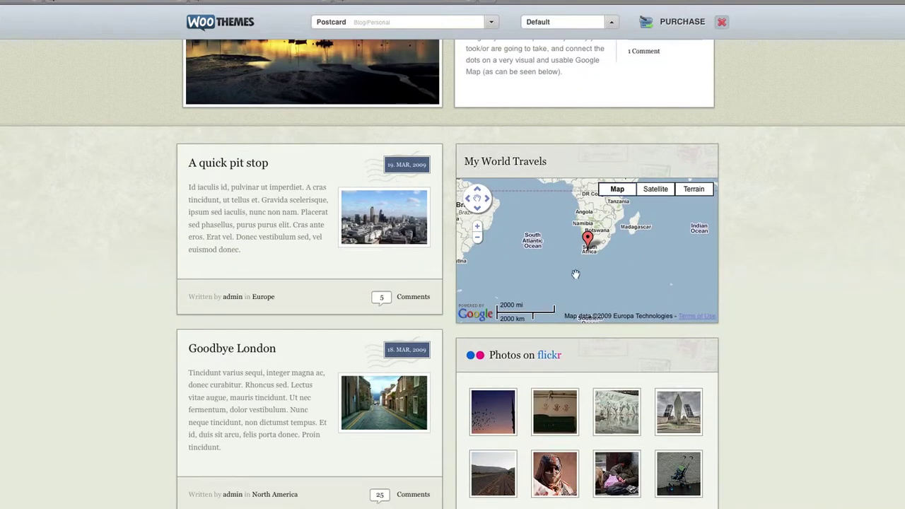
drag(572, 189, 566, 231)
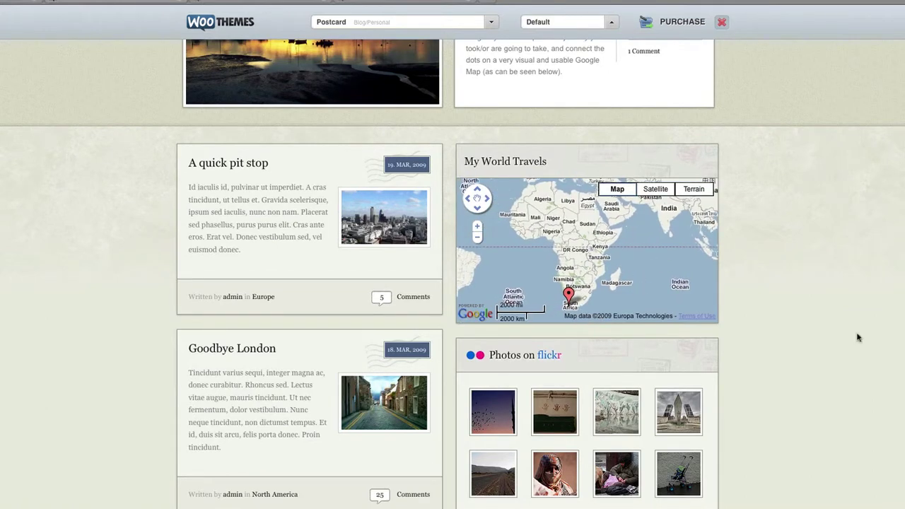
scroll(453, 274, down, 5)
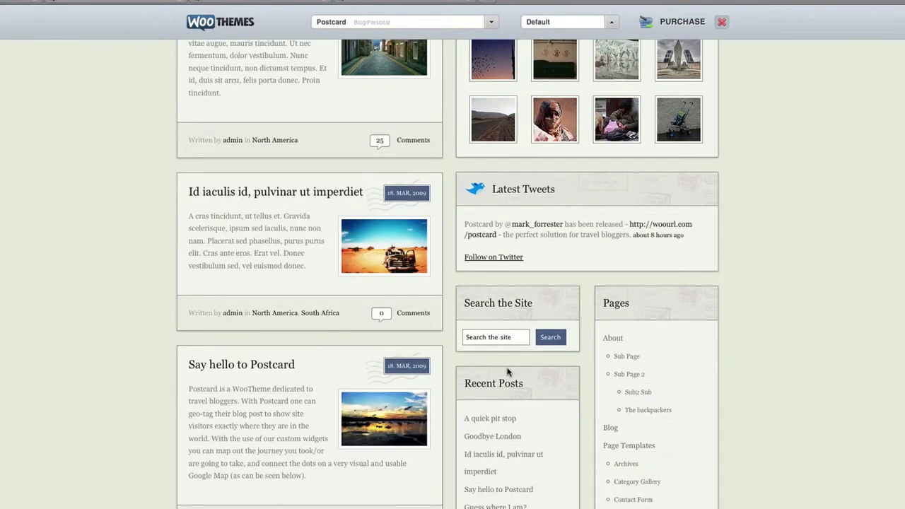
scroll(230, 237, up, 4)
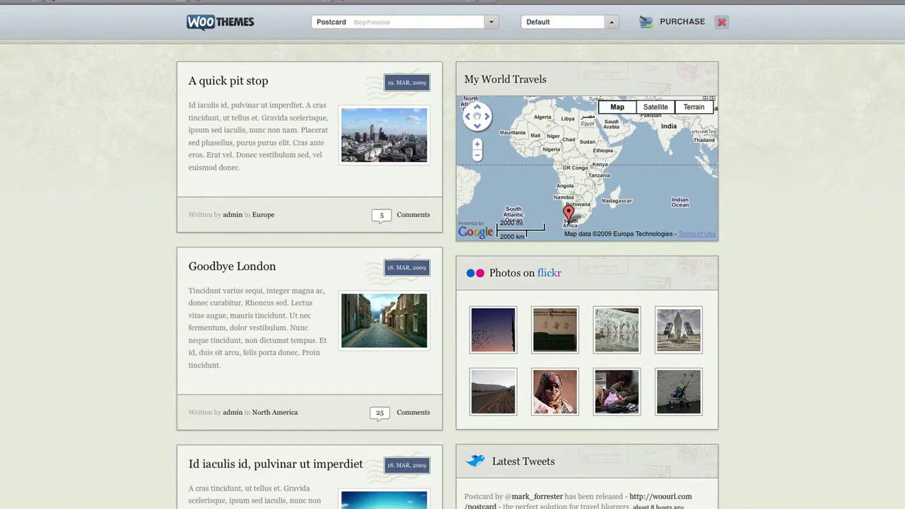
- Pan the Cape Town satellite map in the 'A quick pit stop' post
scroll(159, 85, up, 4)
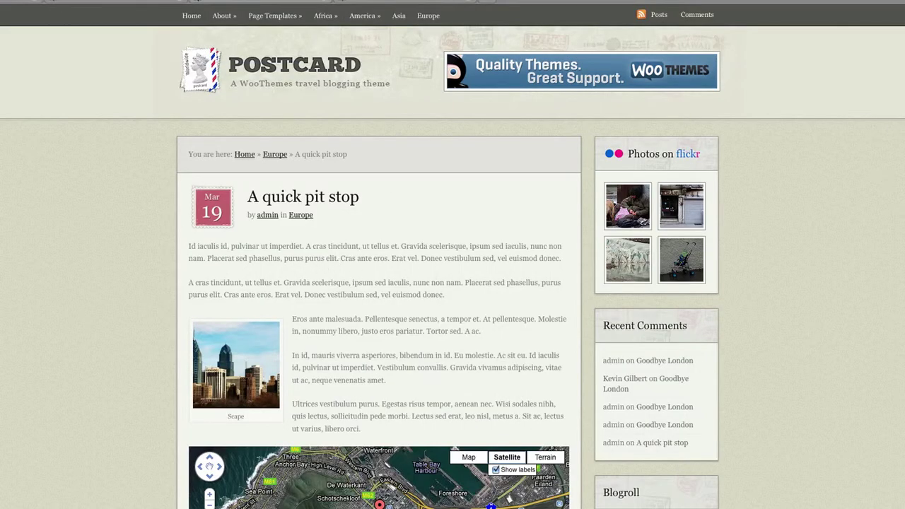
scroll(452, 254, down, 3)
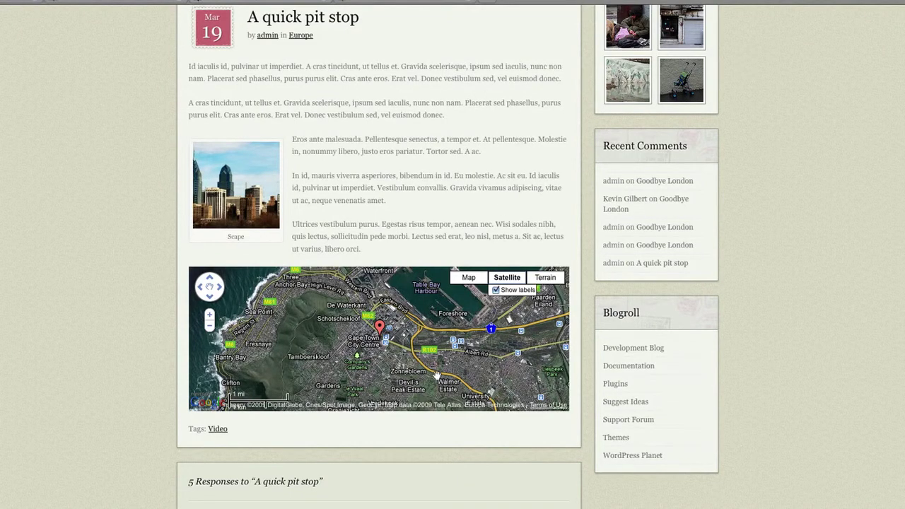
drag(349, 339, 372, 338)
mouse_move(507, 278)
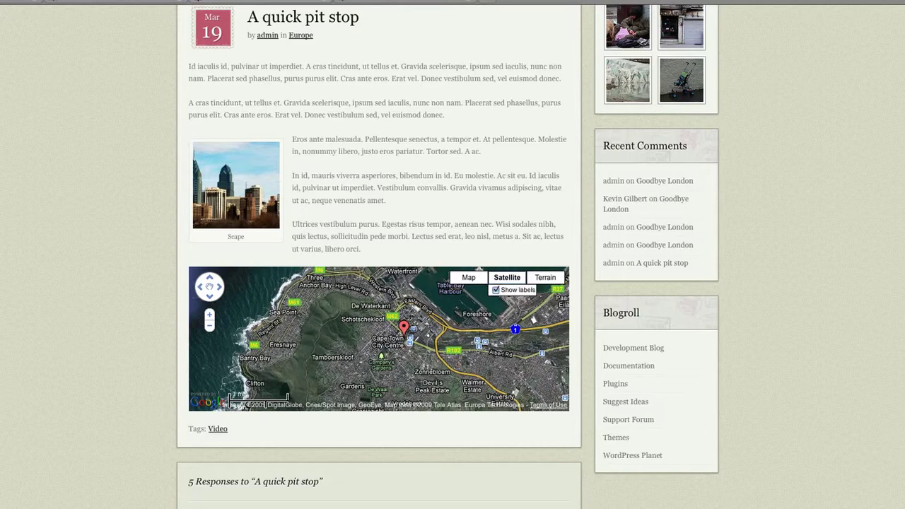
- Scroll through the post's five responses and back up to the top
scroll(378, 283, down, 3)
scroll(379, 283, up, 4)
scroll(379, 283, down, 3)
scroll(849, 313, down, 7)
scroll(849, 314, up, 3)
scroll(842, 313, down, 1)
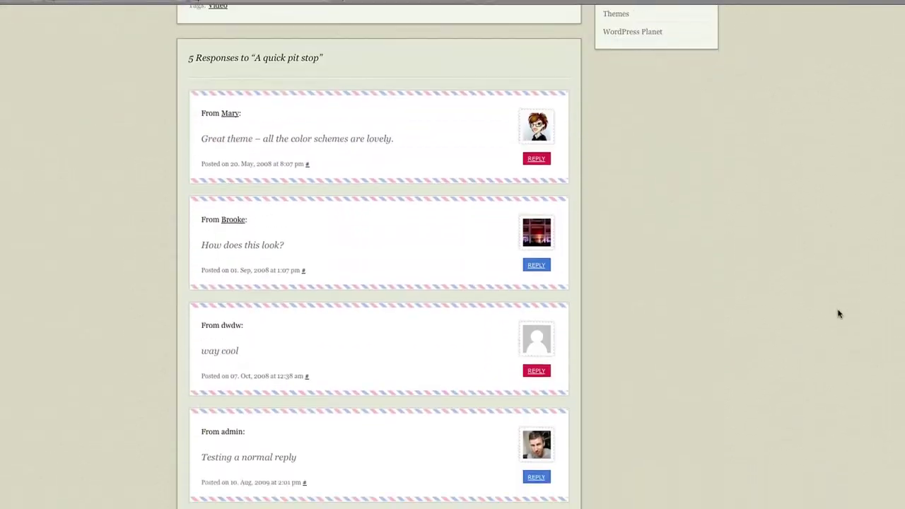
scroll(840, 317, down, 3)
scroll(849, 314, up, 15)
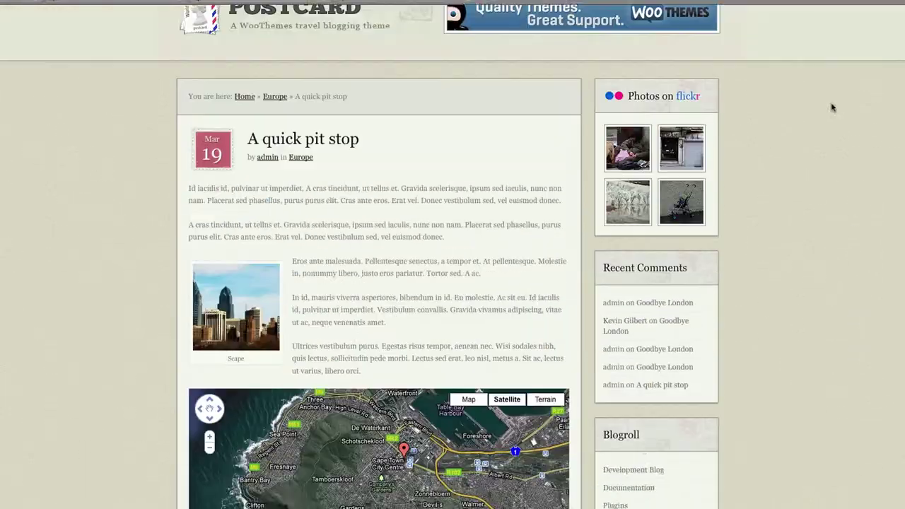
scroll(832, 104, up, 1)
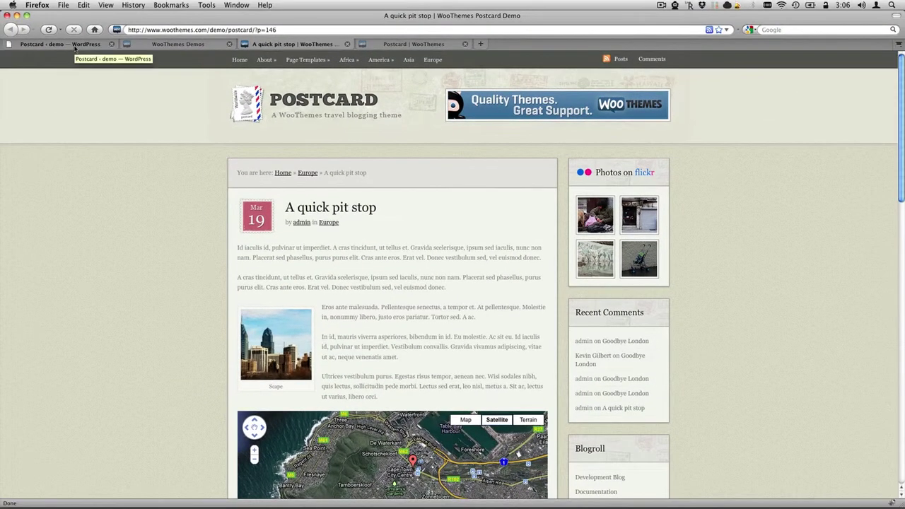
- In the WordPress admin, check the theme stylesheet list and keep default.css
click(70, 44)
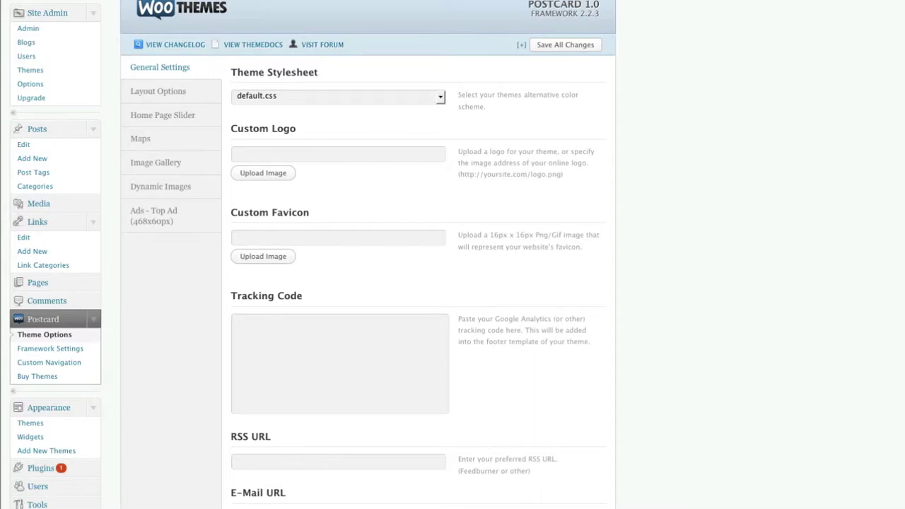
click(377, 99)
click(561, 94)
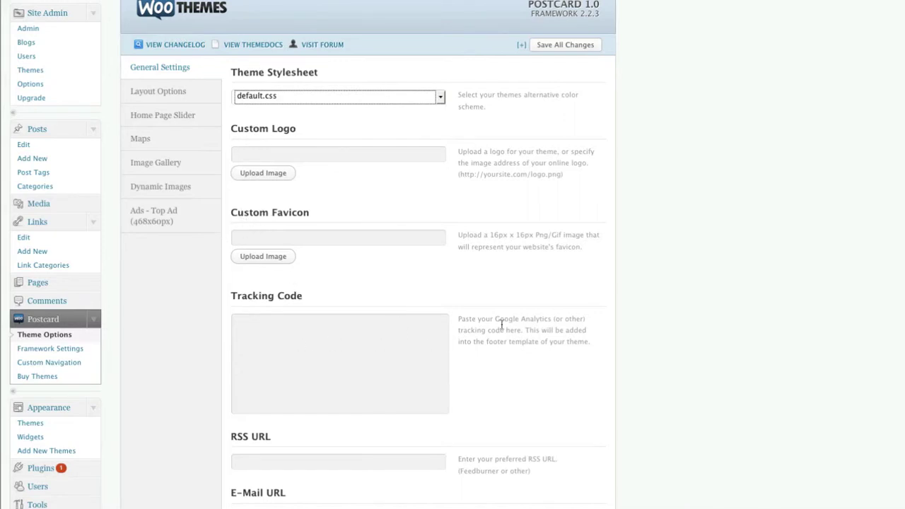
- Scroll the General Settings down to the custom CSS box and back to the top
scroll(546, 337, down, 4)
scroll(352, 259, down, 8)
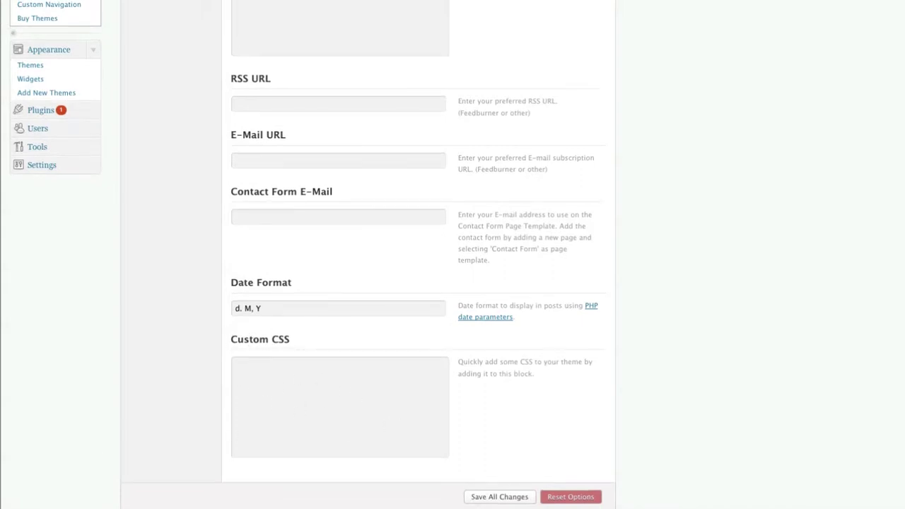
scroll(368, 255, up, 10)
scroll(311, 255, up, 2)
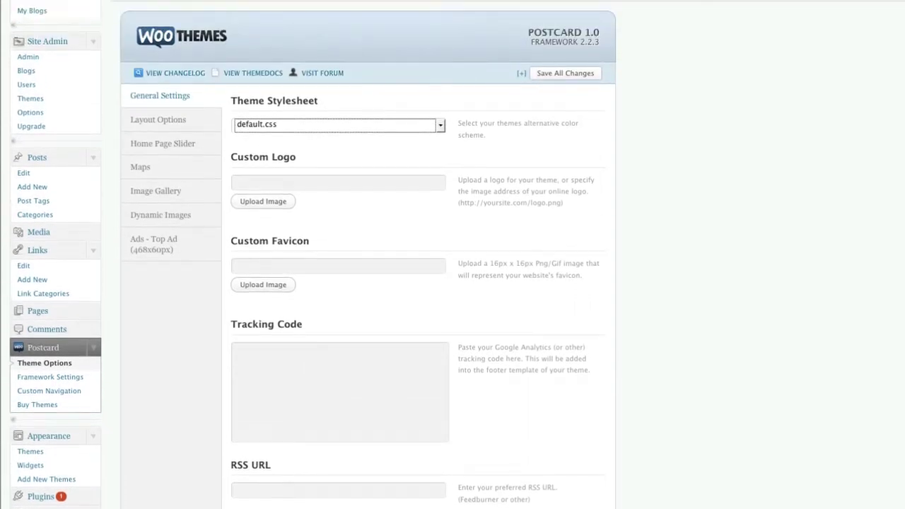
- View the Layout, Home Page Slider, Maps, Image Gallery, Dynamic Images and Ads - Top Ad sections in turn
click(169, 119)
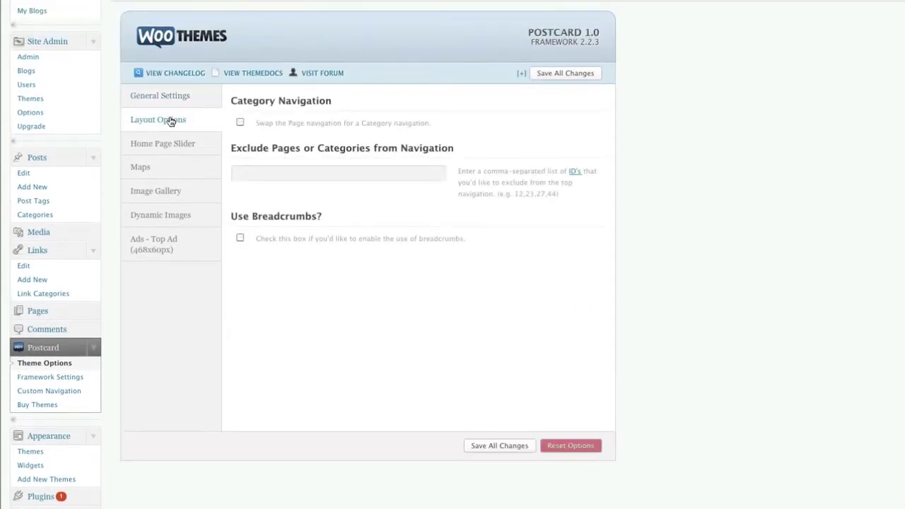
click(180, 142)
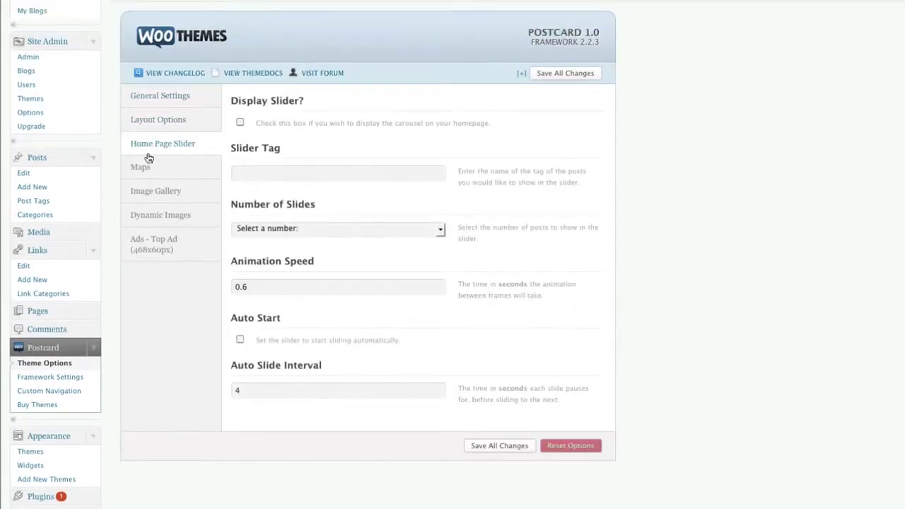
click(146, 173)
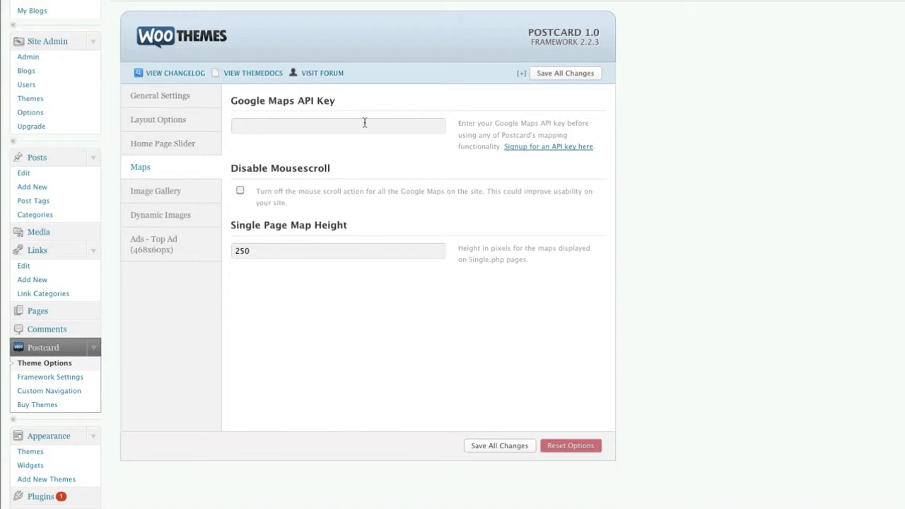
click(169, 193)
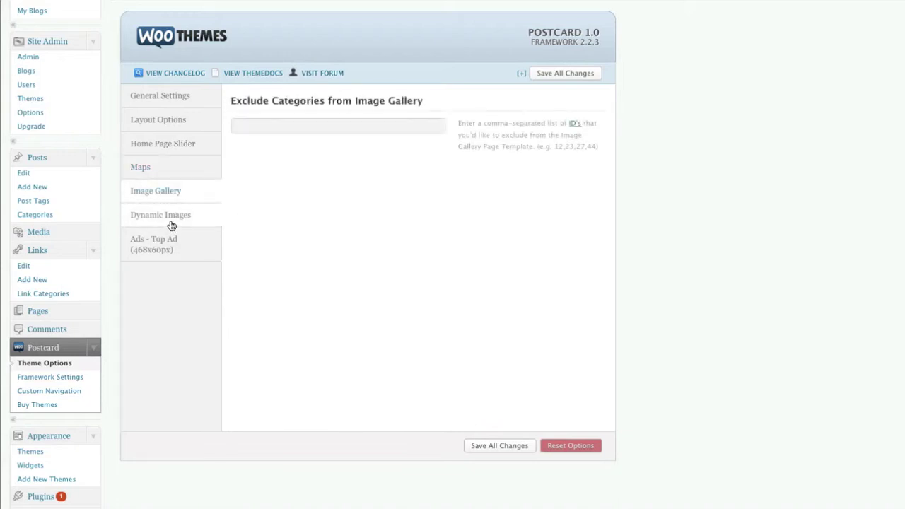
click(177, 215)
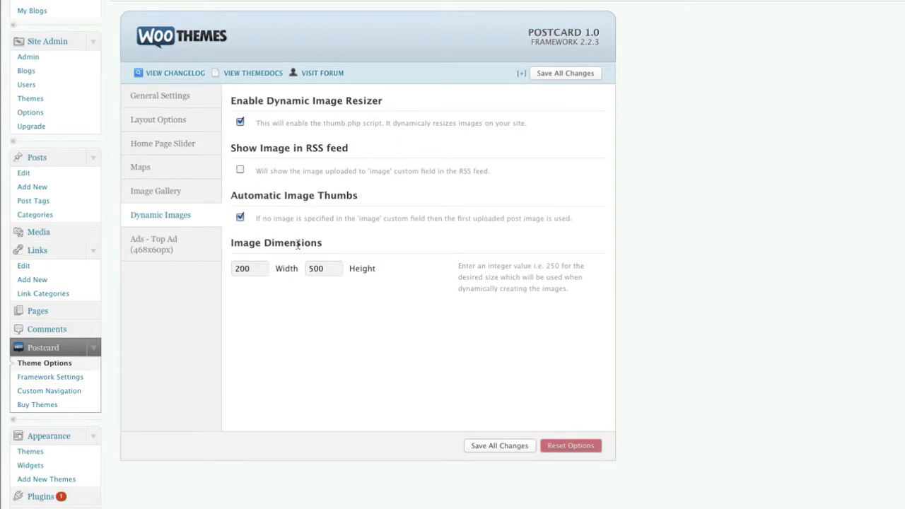
click(156, 244)
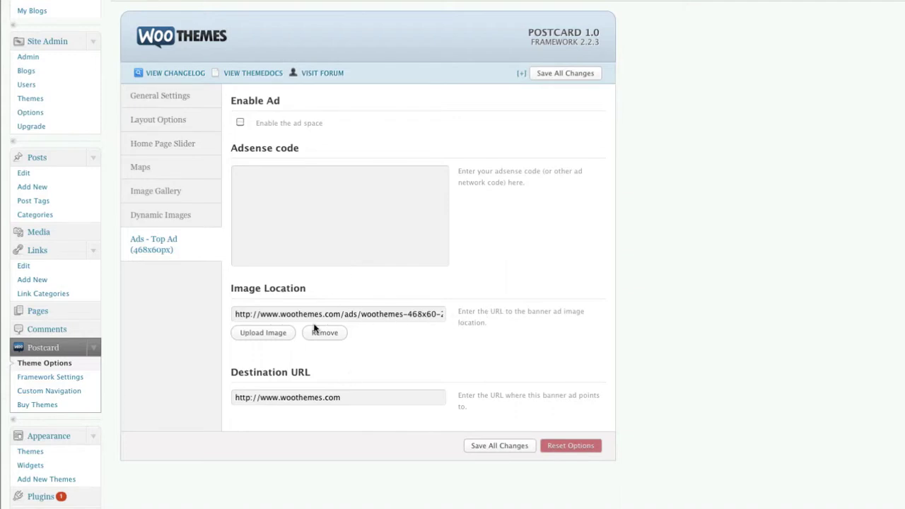
- Open Custom Navigation under Framework Settings and compare it with the live demo's menu
click(32, 378)
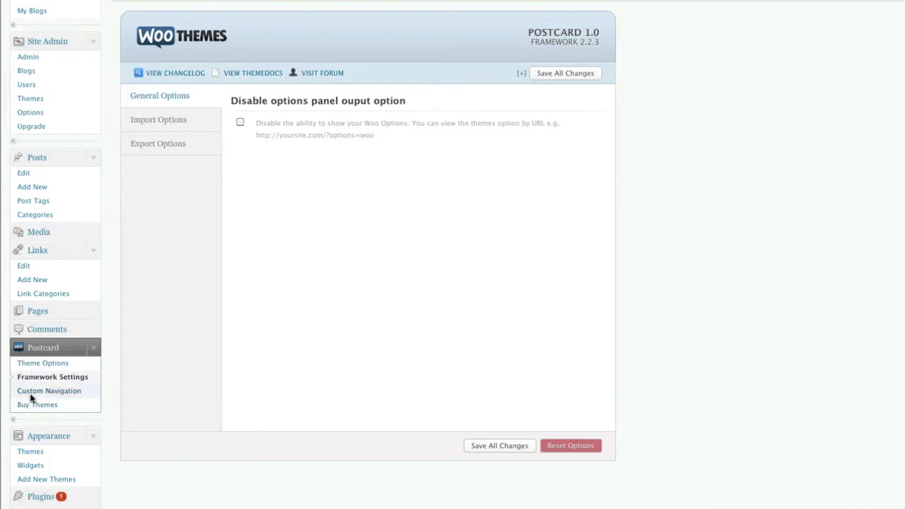
click(30, 392)
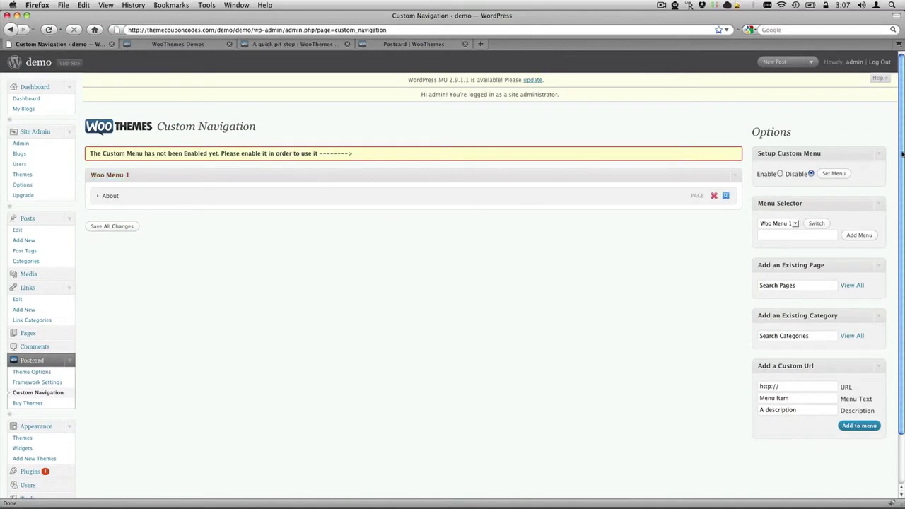
scroll(903, 153, down, 2)
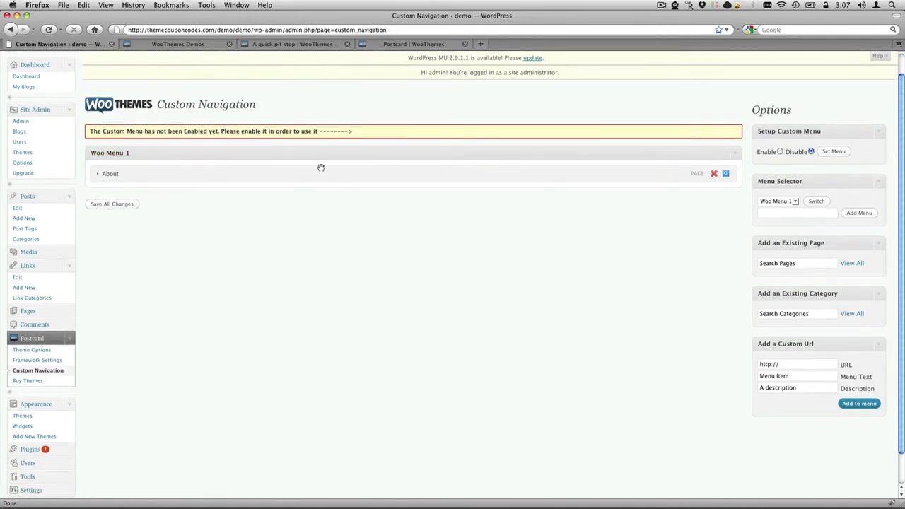
click(190, 44)
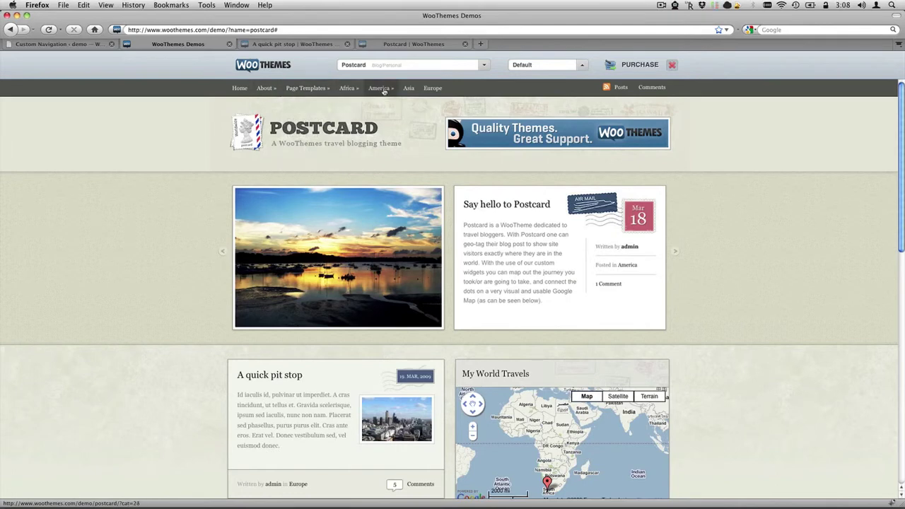
click(68, 44)
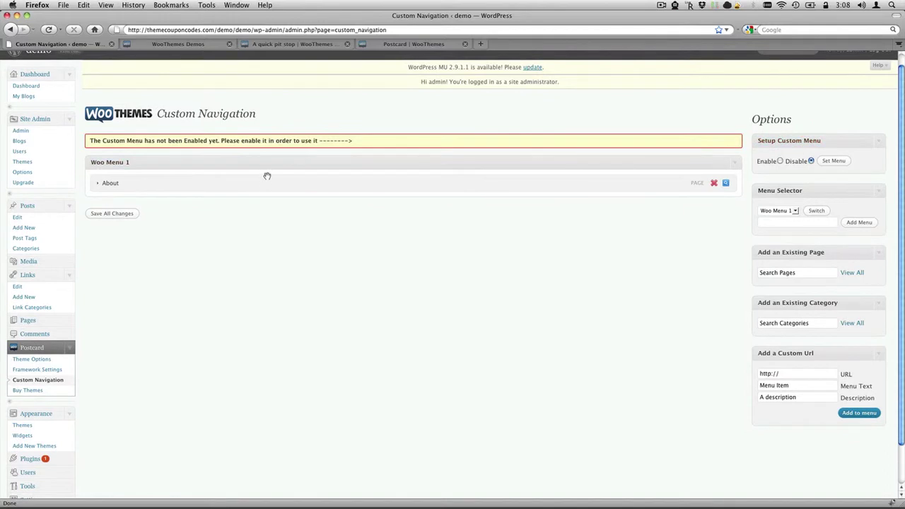
- Try dragging the About item in Woo Menu 1, checking the demo site in between
drag(210, 184, 221, 199)
drag(227, 185, 222, 188)
click(192, 44)
mouse_move(303, 92)
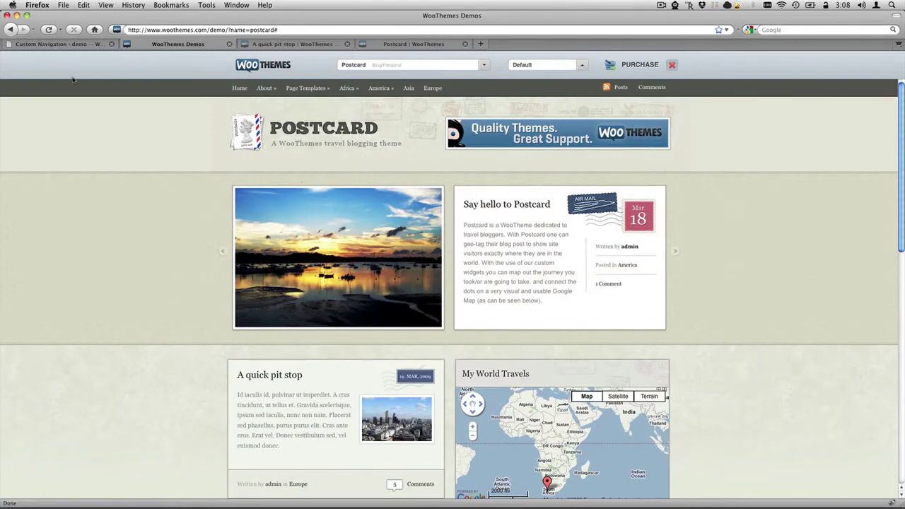
click(75, 45)
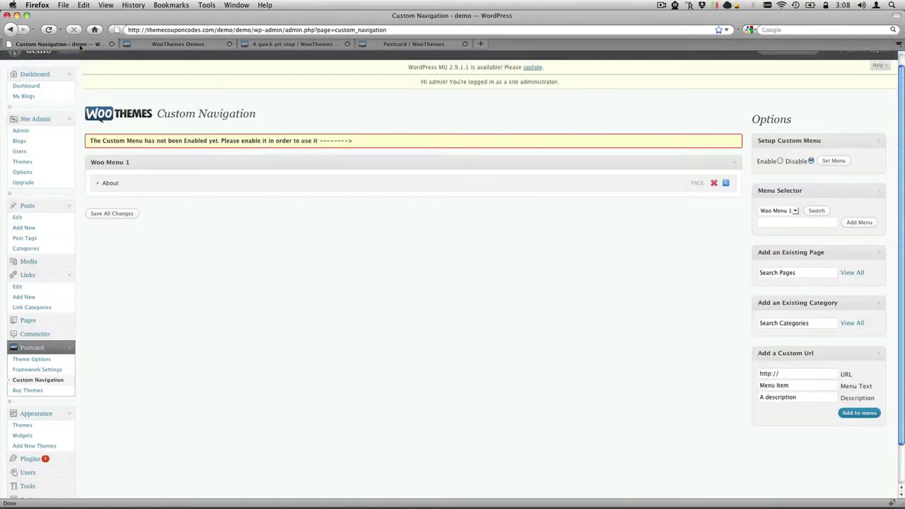
- Revisit the Postcard Theme Options page, then return to the live Postcard demo
click(26, 360)
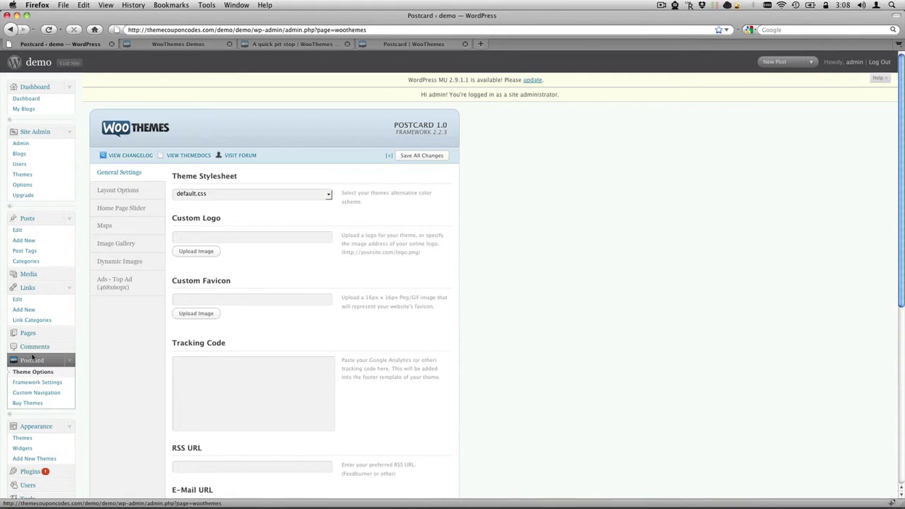
click(181, 44)
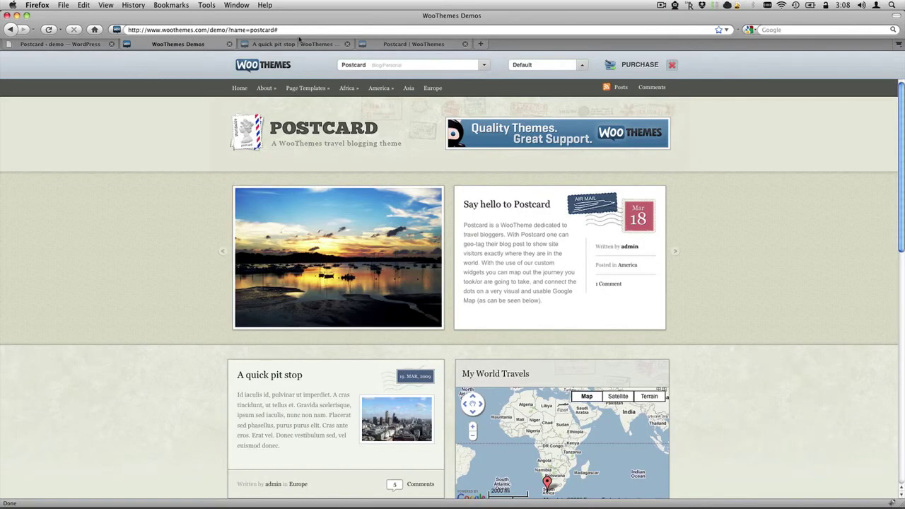